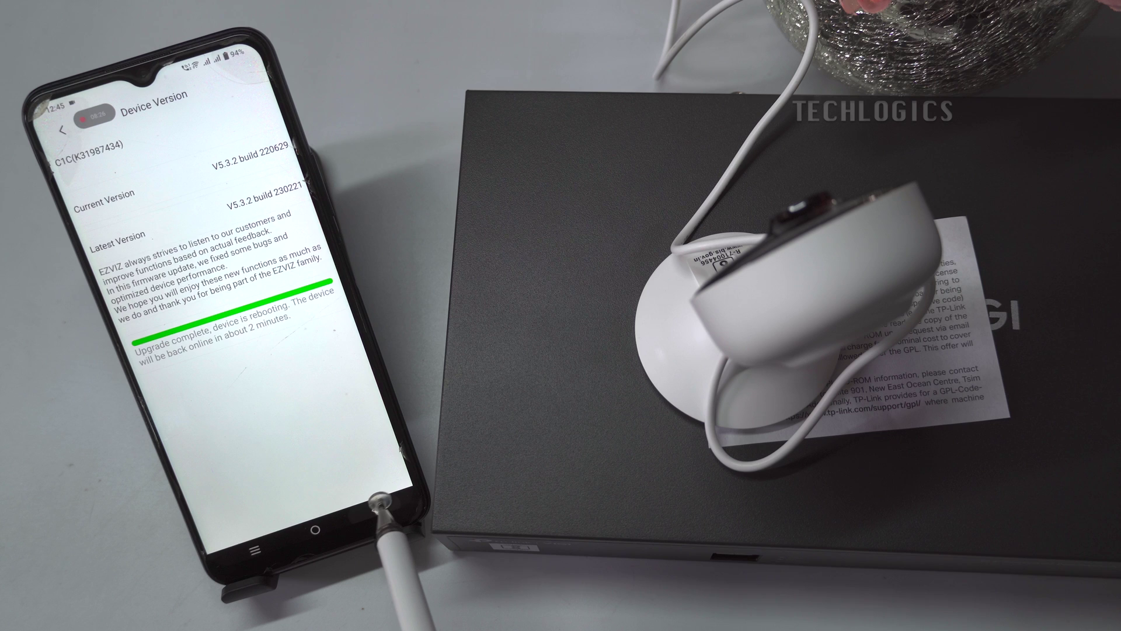
# - After the firmware upgrade, back out of Device Version and Settings to the camera's live view
pyautogui.click(375, 499)
pyautogui.click(378, 508)
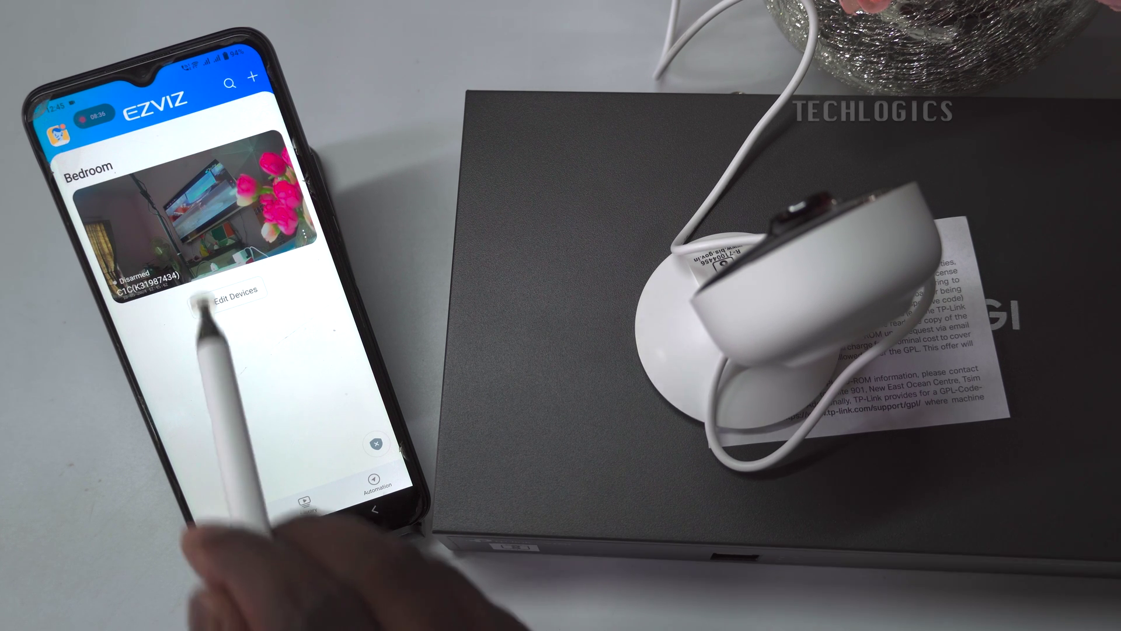
# - Open the Bedroom camera's settings to check its firmware is V5.3.2 build 230221
pyautogui.click(254, 237)
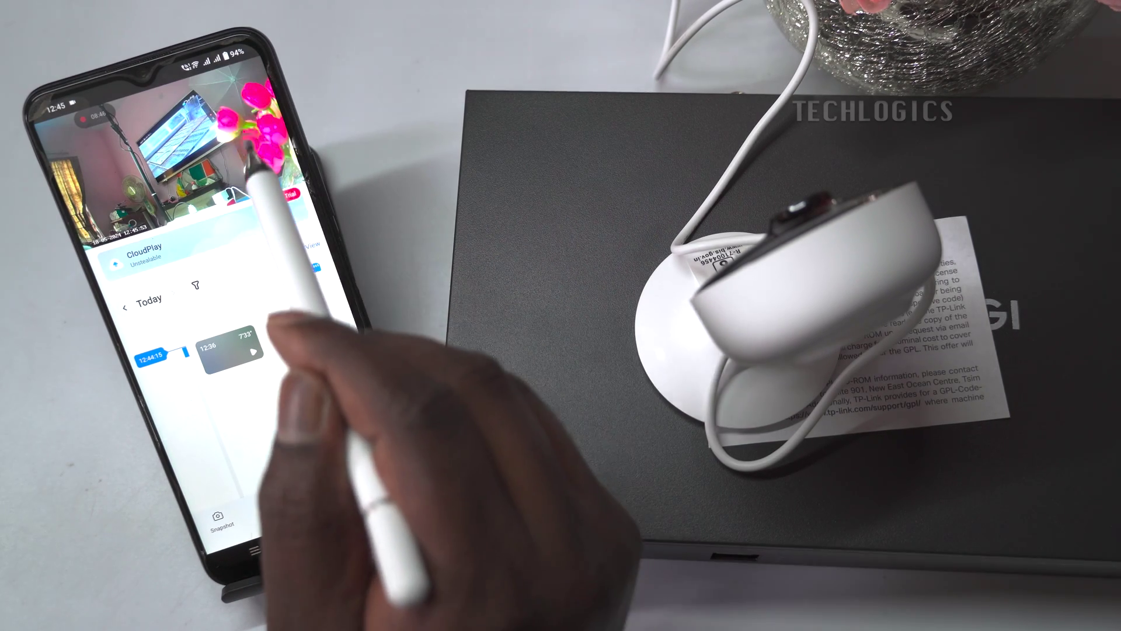
pyautogui.click(252, 72)
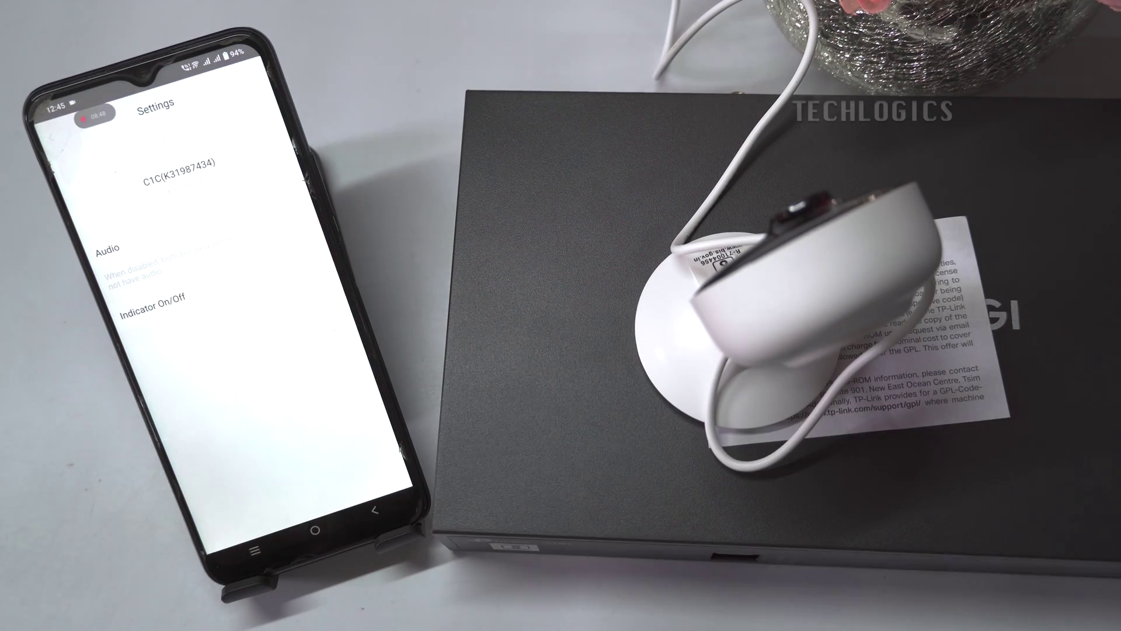
pyautogui.scroll(-5, 263, 386)
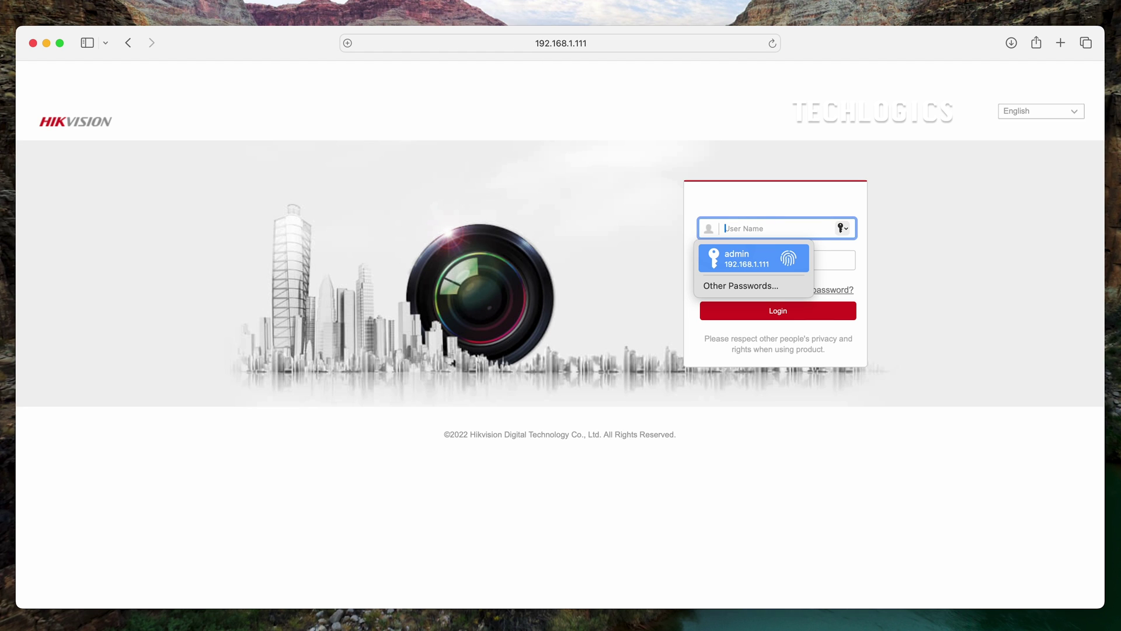
# - Log in as admin, switch live view to a 2x2 split, and open Configuration
pyautogui.press('Return')
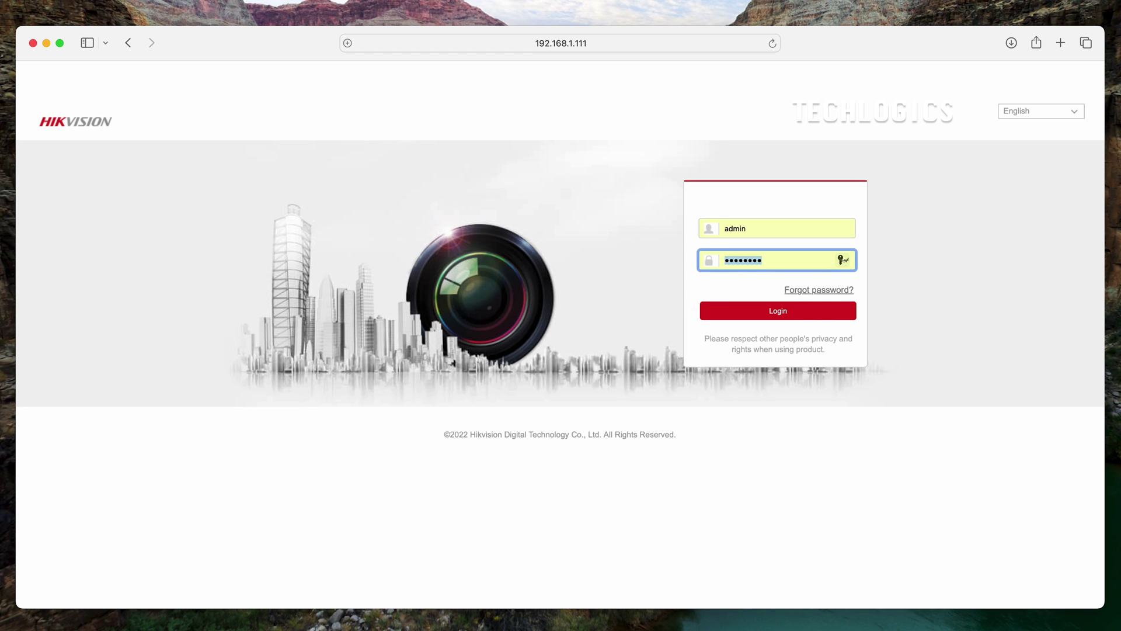
pyautogui.press('Return')
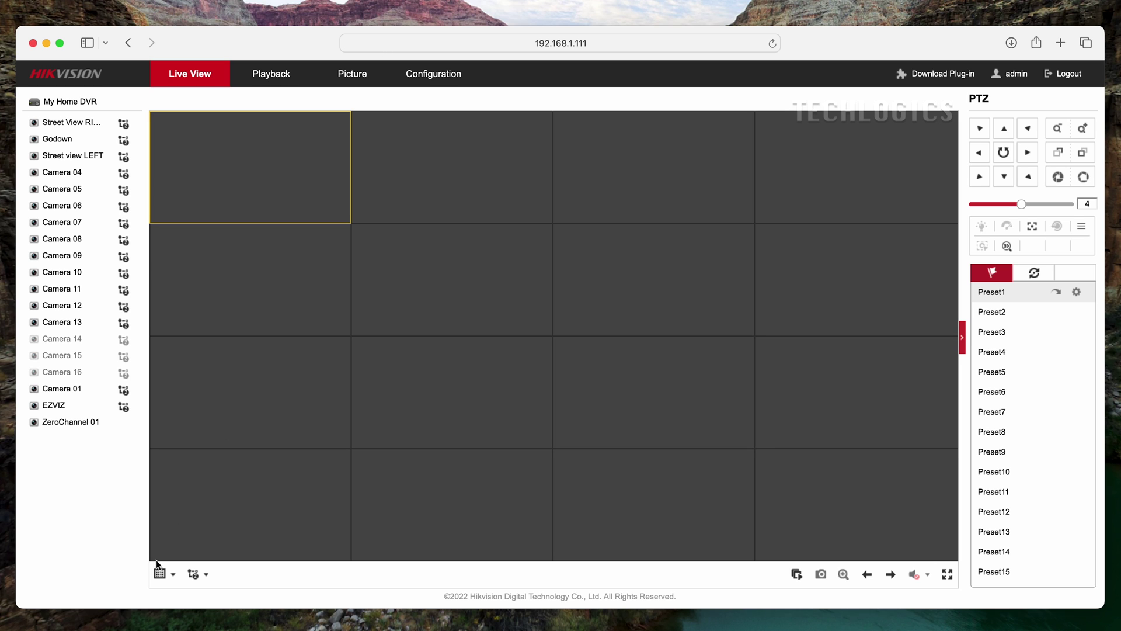
pyautogui.click(178, 594)
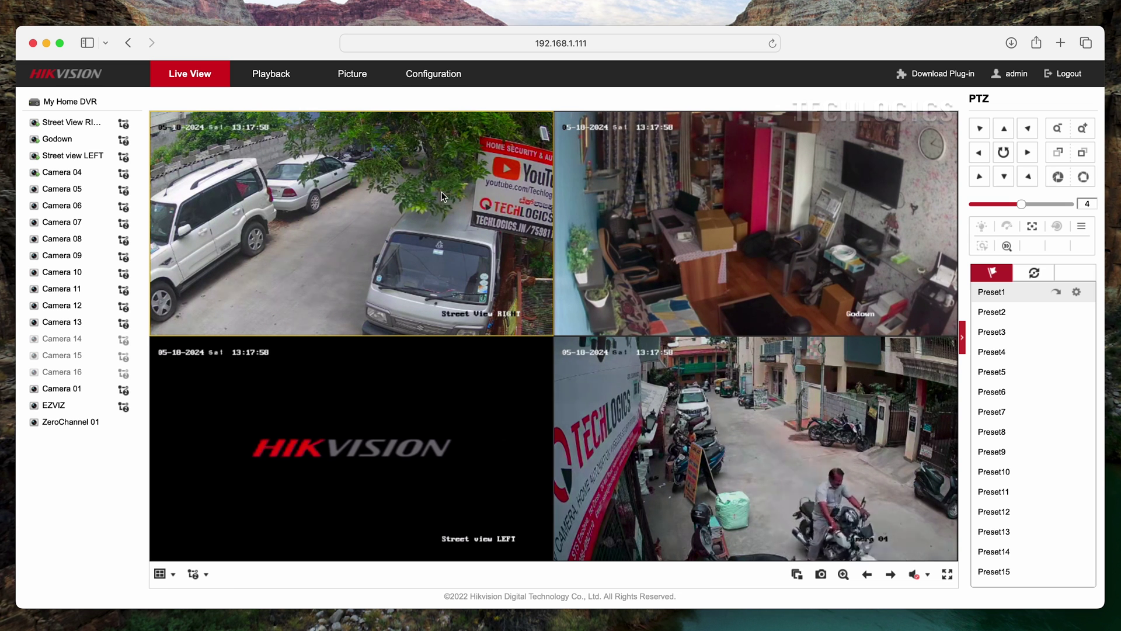
pyautogui.click(445, 78)
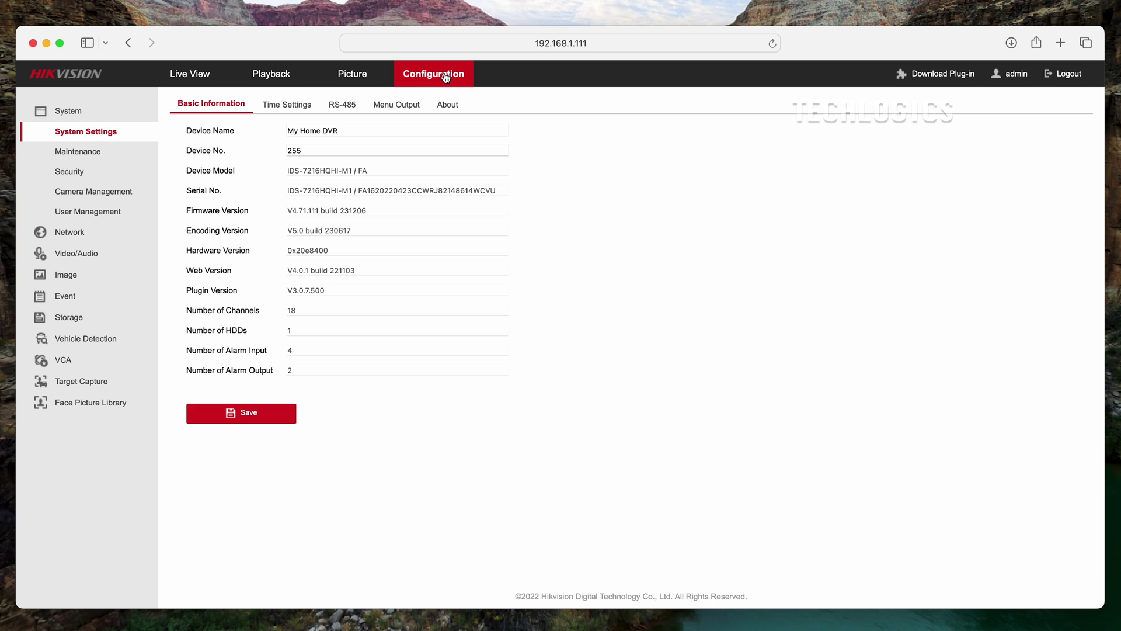
# - Quick Add the discovered 192.168.1.53 camera under Camera Management > IP Channel
pyautogui.click(140, 194)
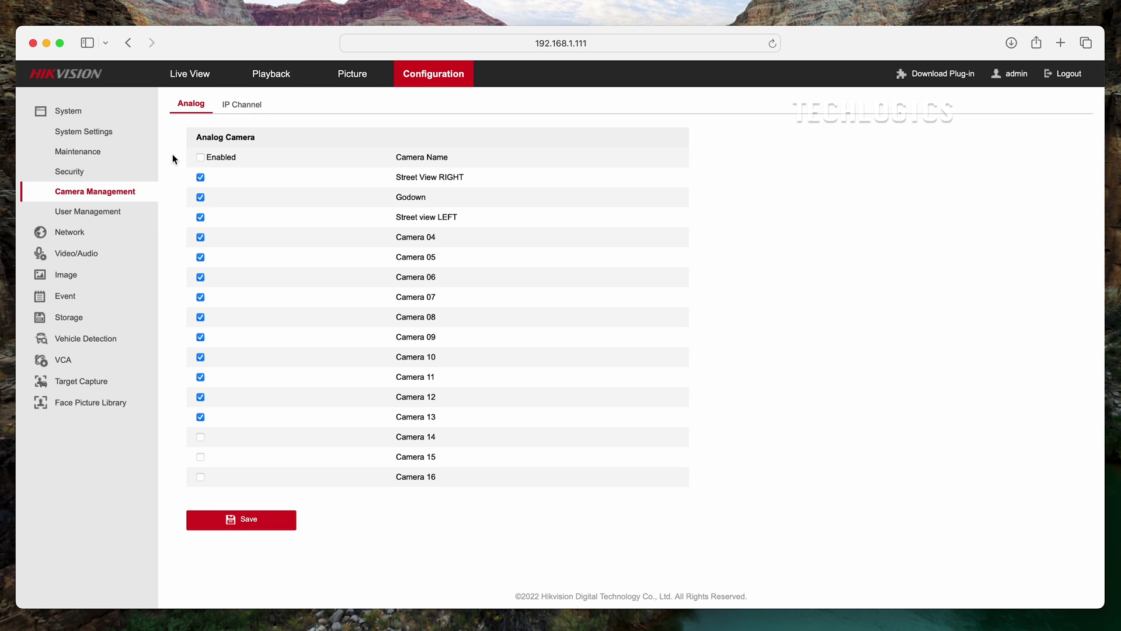
pyautogui.click(247, 111)
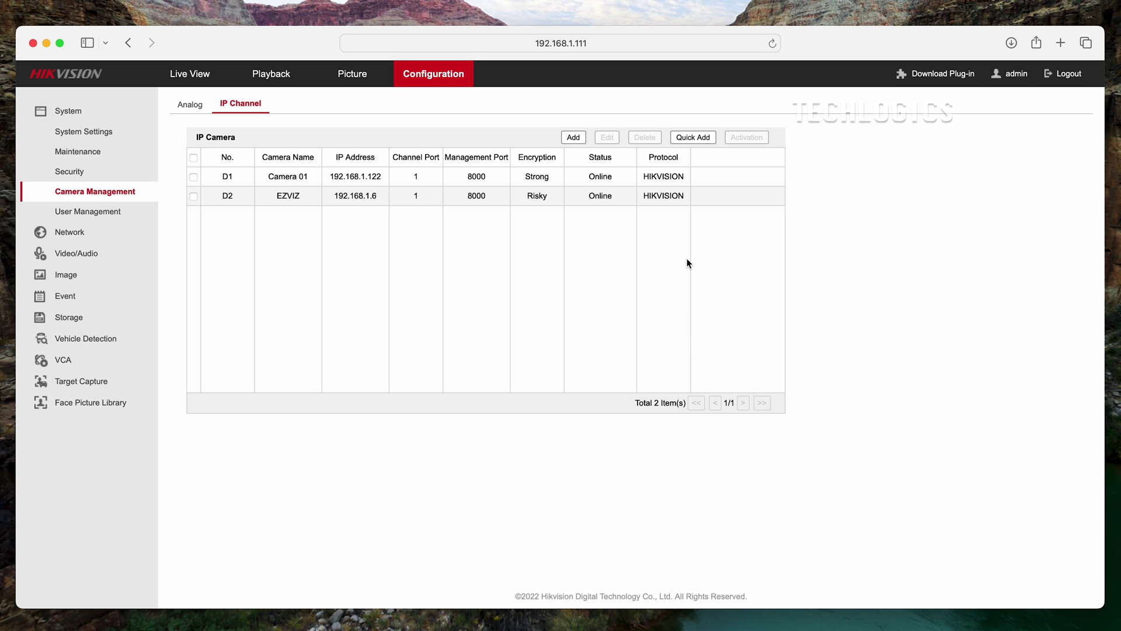
pyautogui.click(701, 143)
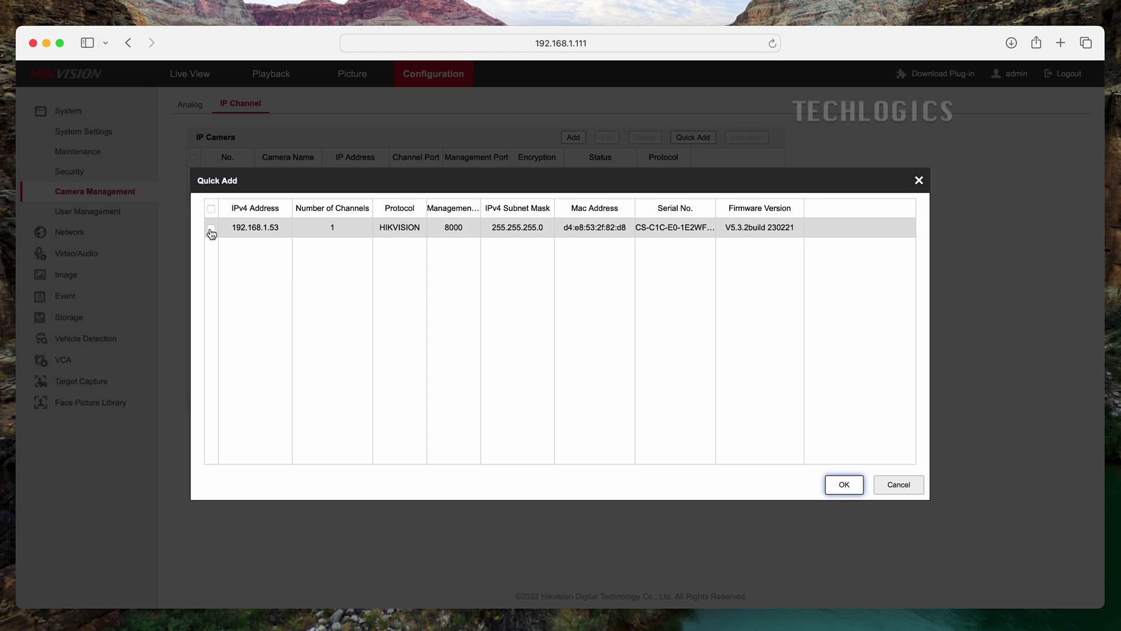
pyautogui.click(212, 230)
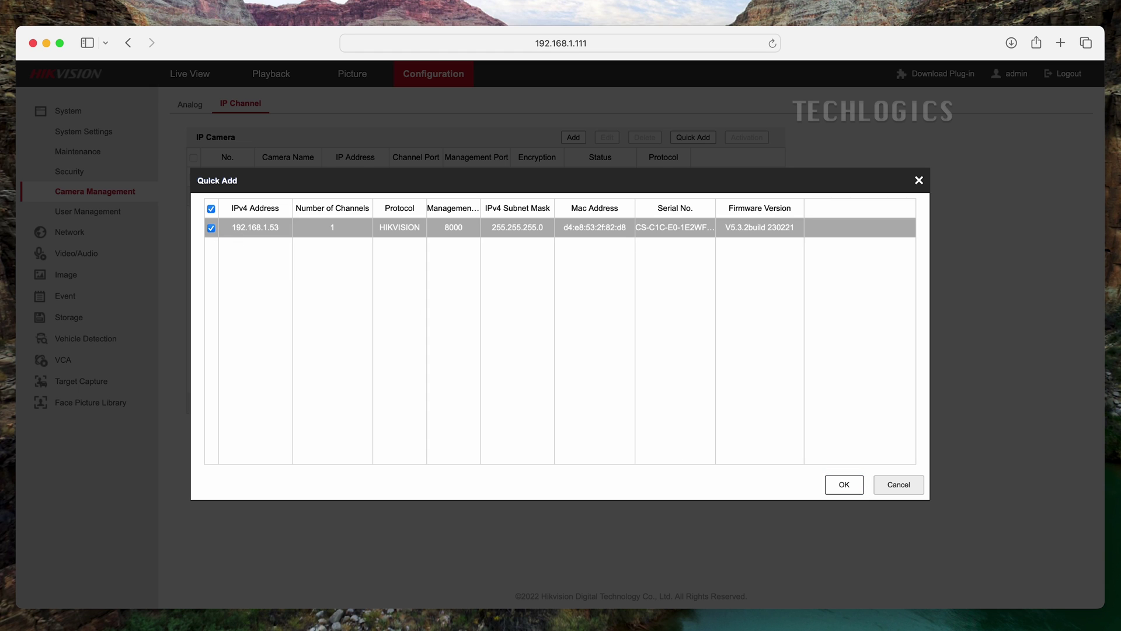
pyautogui.click(843, 484)
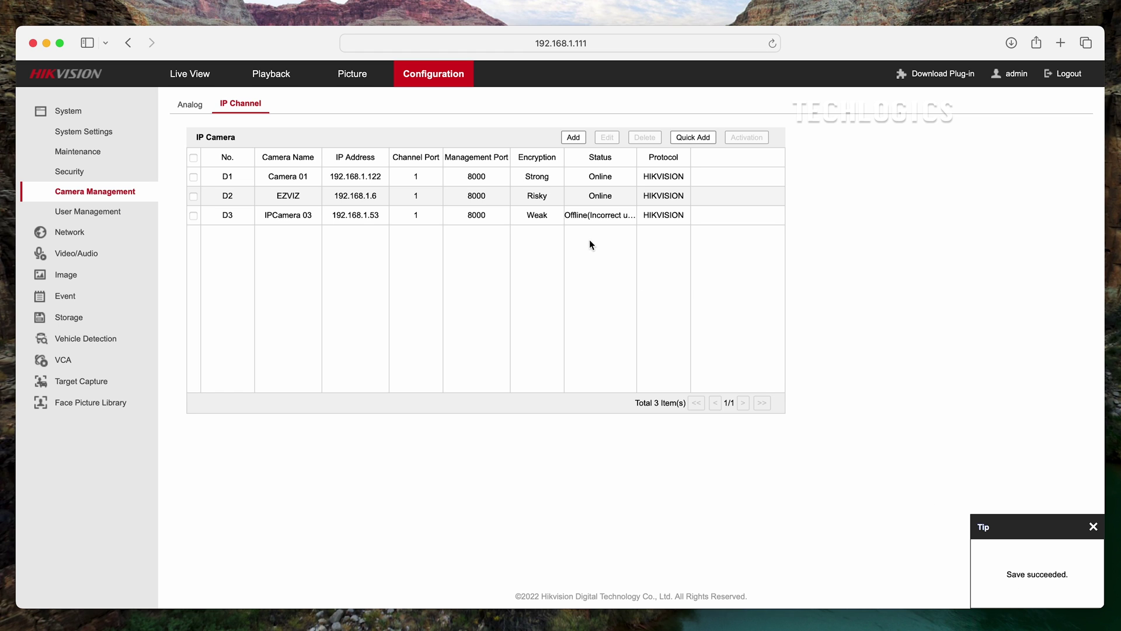
# - Select IPCamera 03 (D3) in the IP channel list and open its edit dialog
pyautogui.click(117, 219)
pyautogui.click(55, 194)
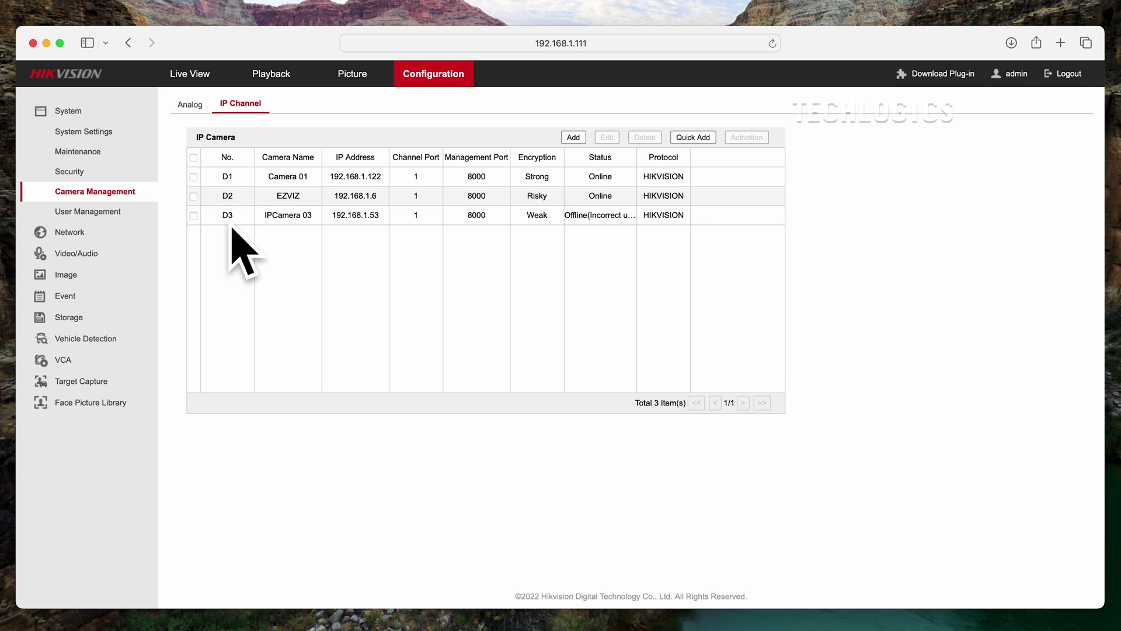
pyautogui.click(195, 216)
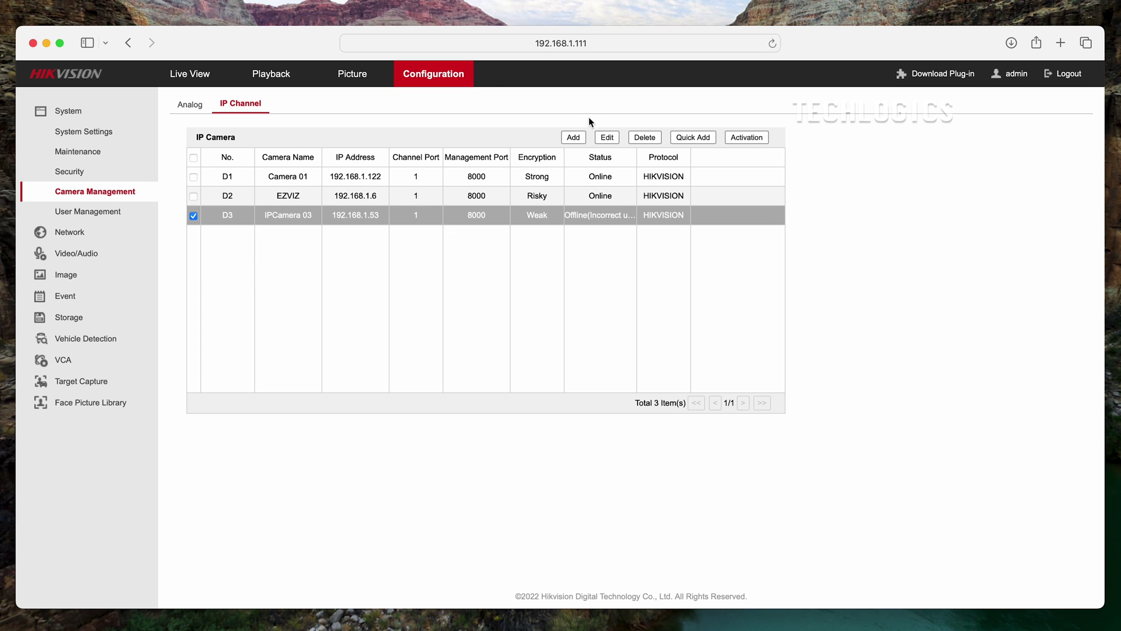
pyautogui.click(605, 138)
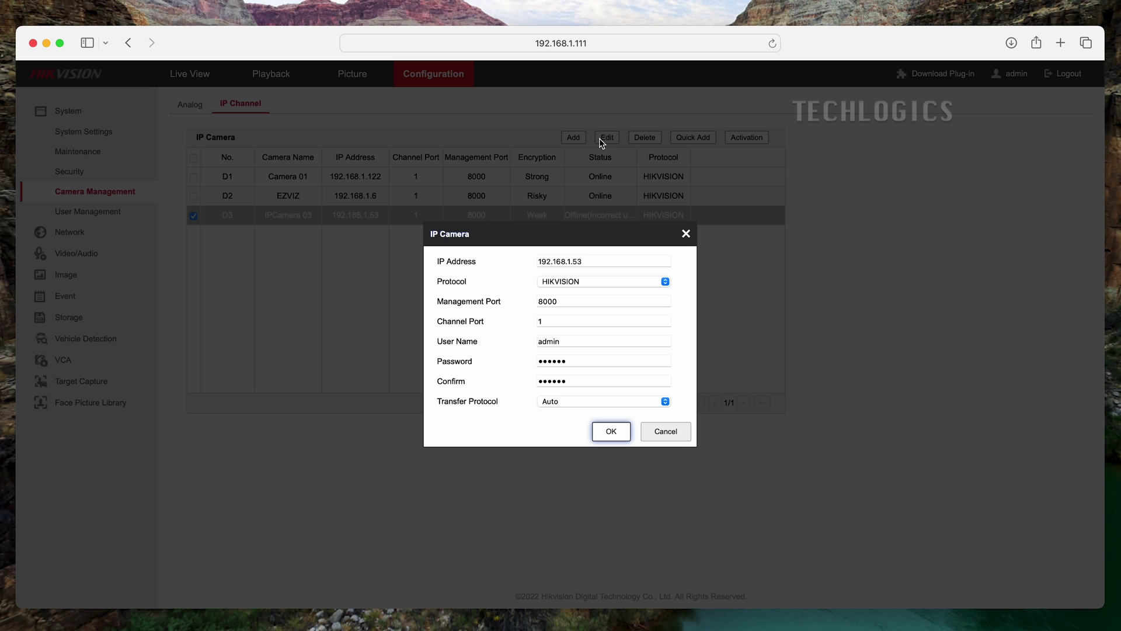
# - Replace D3's password, enter the matching confirmation, and save the camera
pyautogui.moveTo(583, 357); pyautogui.dragTo(537, 360)
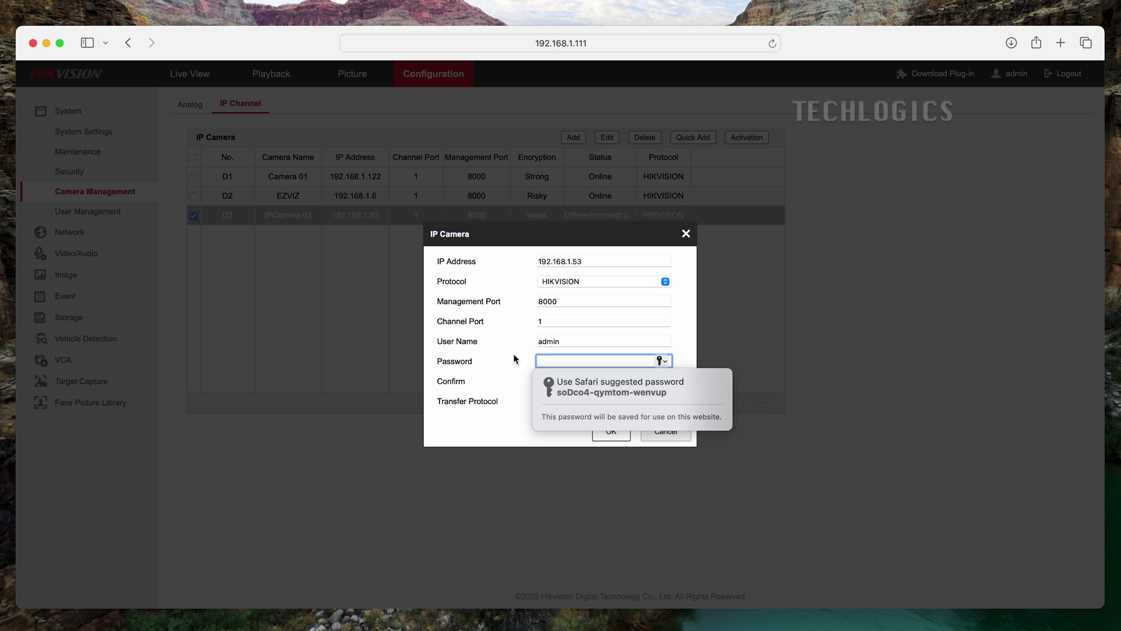
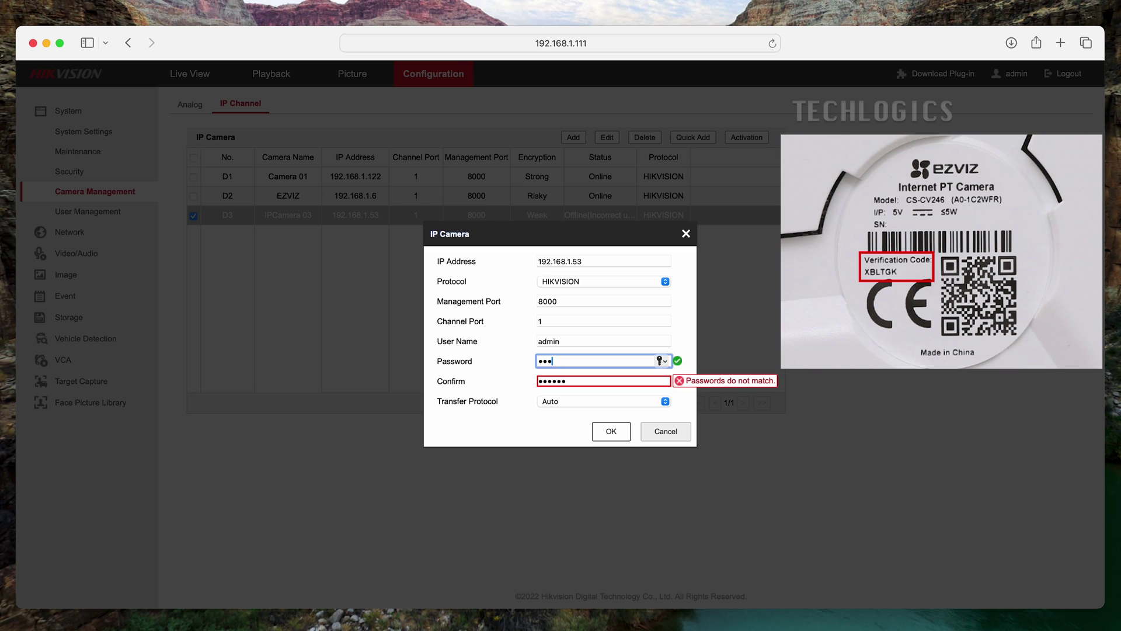
pyautogui.press('Tab')
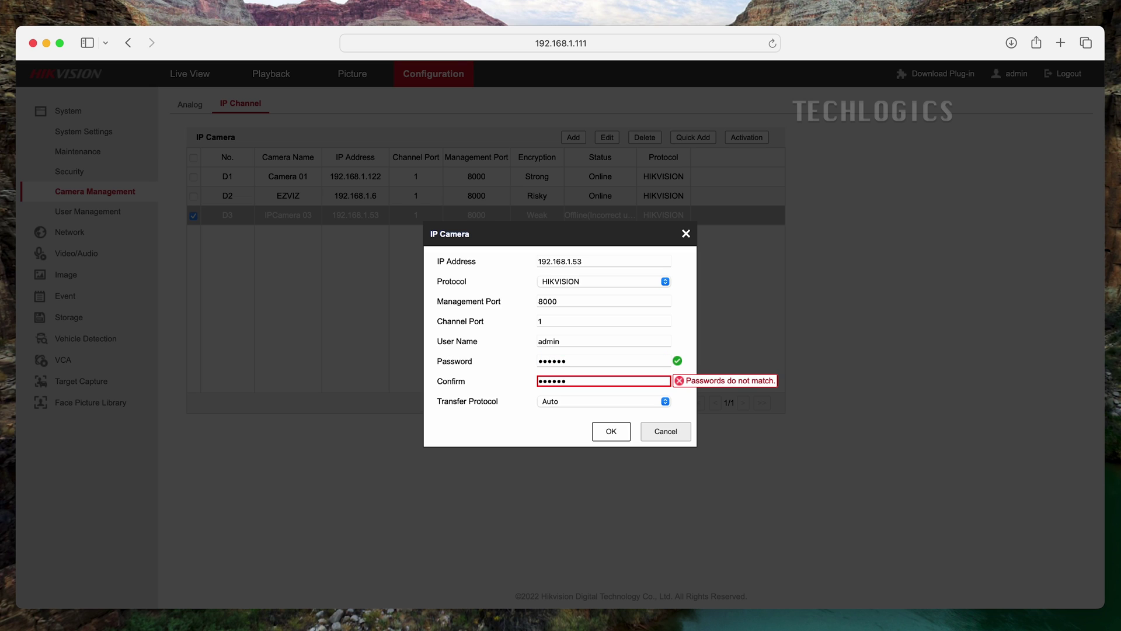
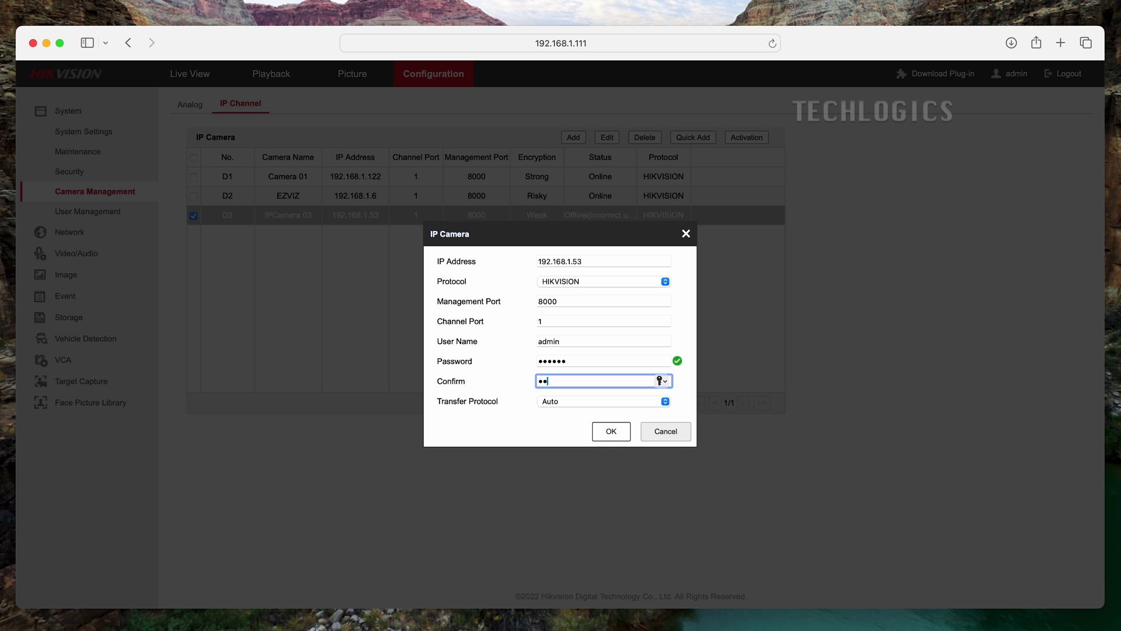
pyautogui.click(506, 420)
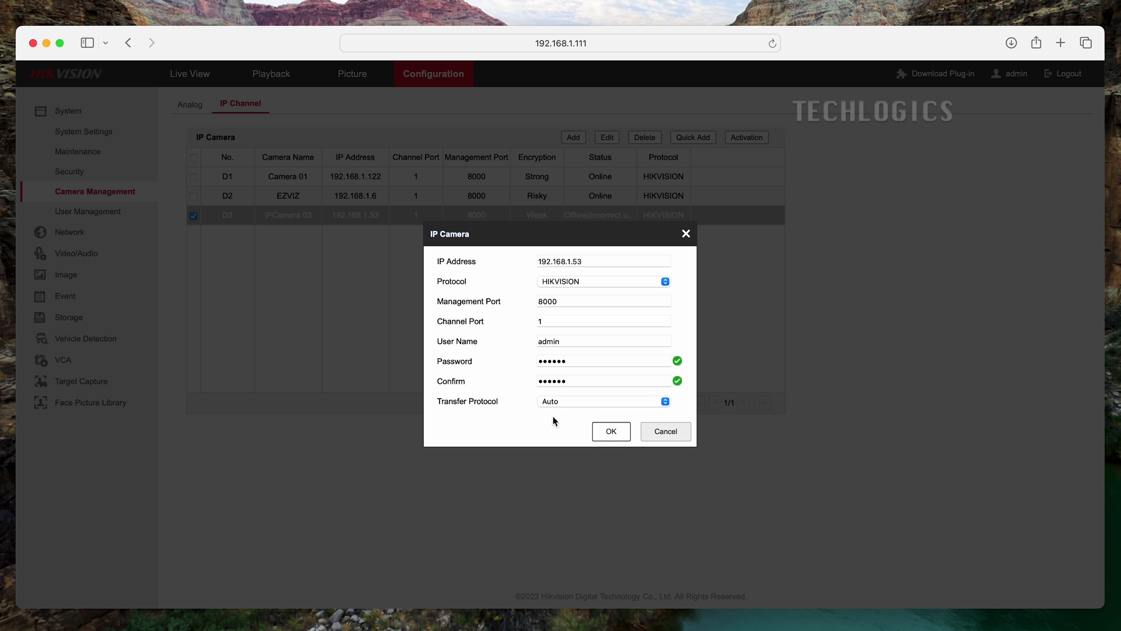
pyautogui.click(596, 434)
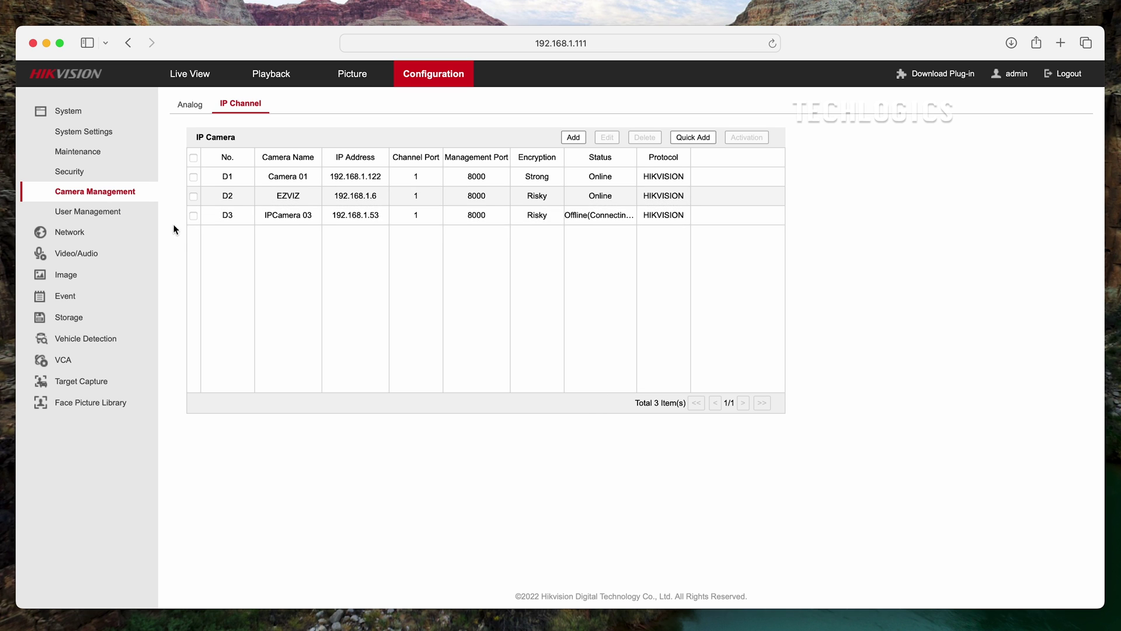
# - Refresh the channel list to see D3 online, then play the EZVIZ main stream in Live View
pyautogui.click(139, 214)
pyautogui.click(130, 191)
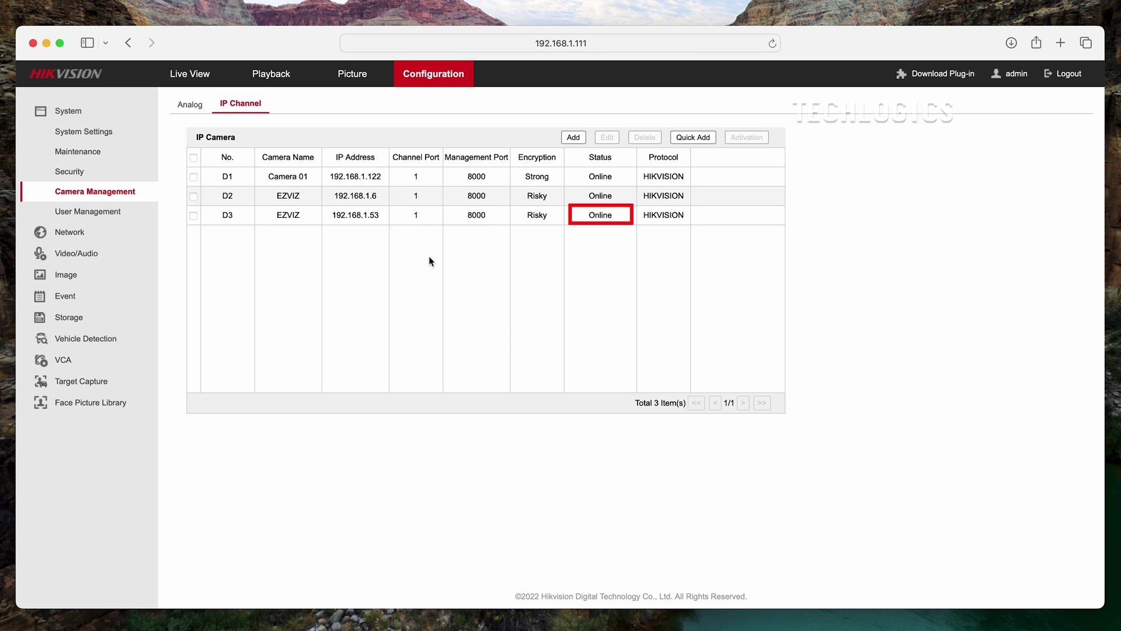
pyautogui.click(178, 73)
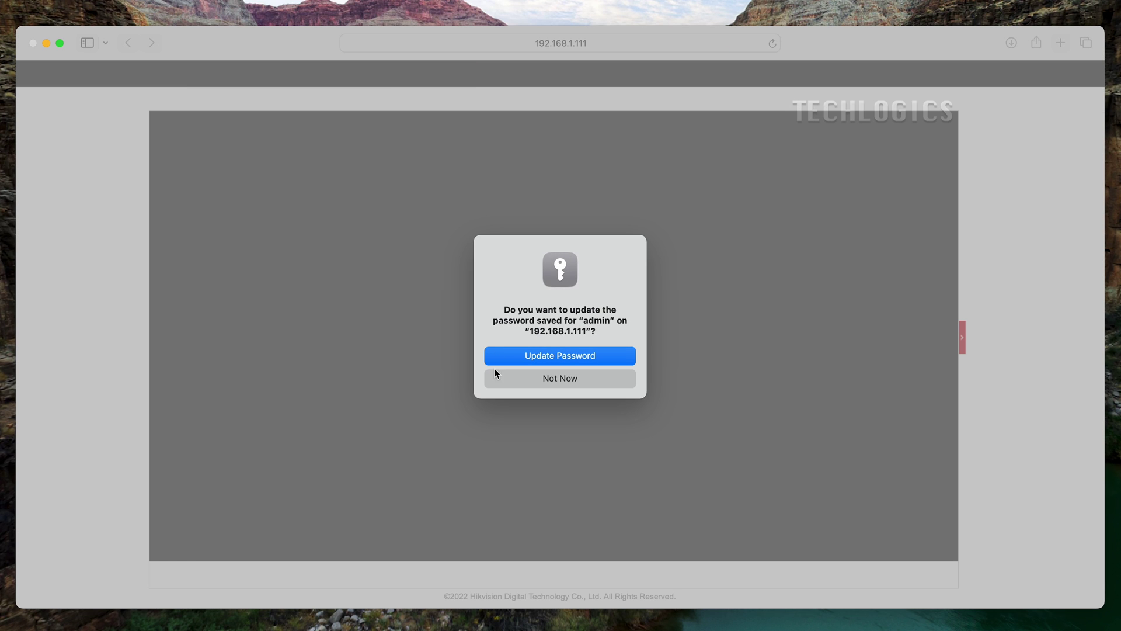
pyautogui.click(494, 377)
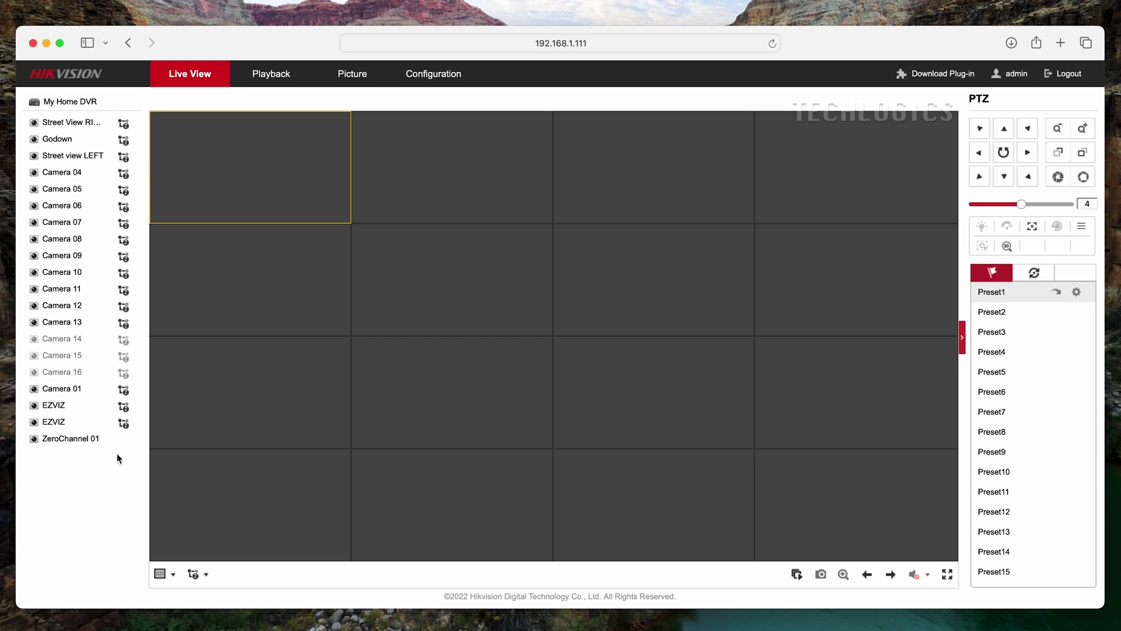
pyautogui.click(124, 425)
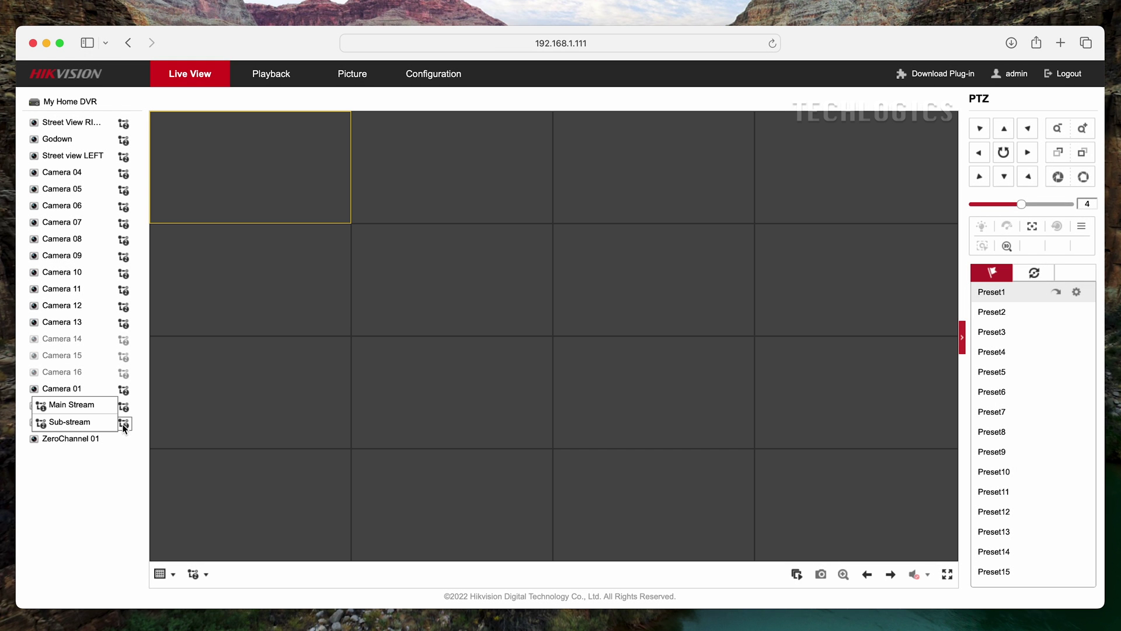
pyautogui.click(88, 406)
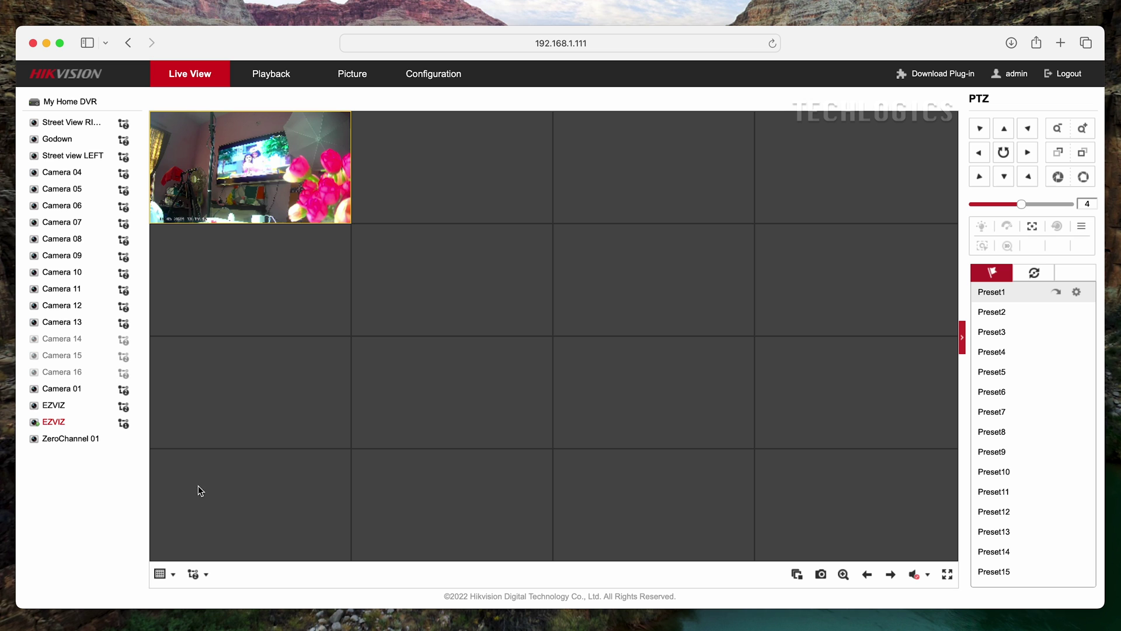
# - Switch Live View to a 2x2 grid and play Street View RIGHT in the top-right tile
pyautogui.click(162, 573)
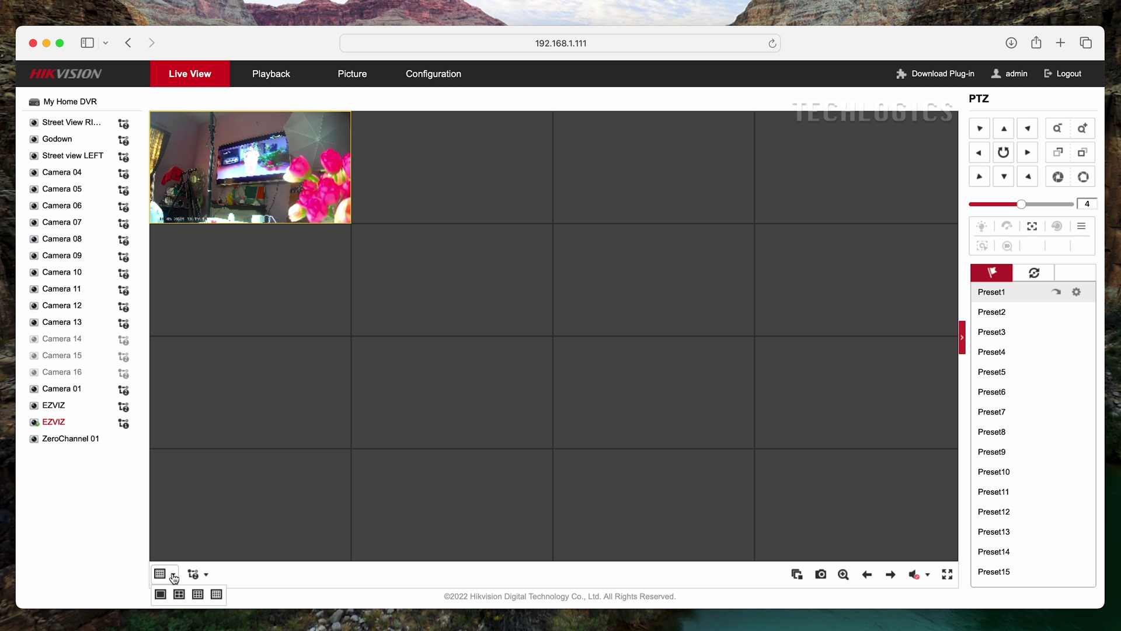
pyautogui.click(180, 595)
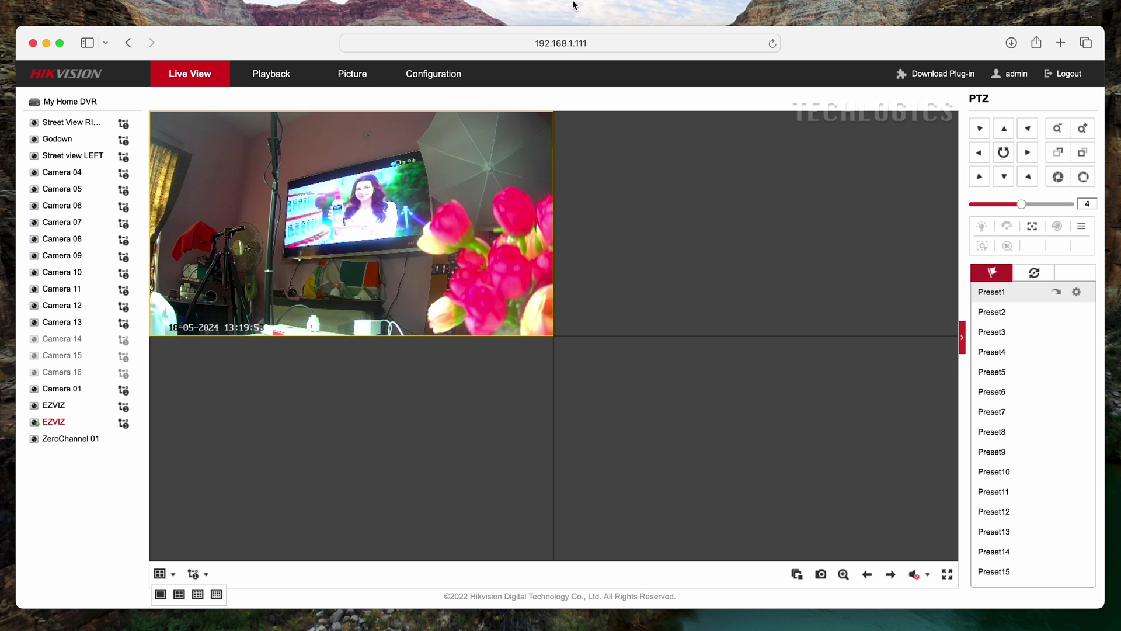
pyautogui.click(704, 186)
pyautogui.click(123, 140)
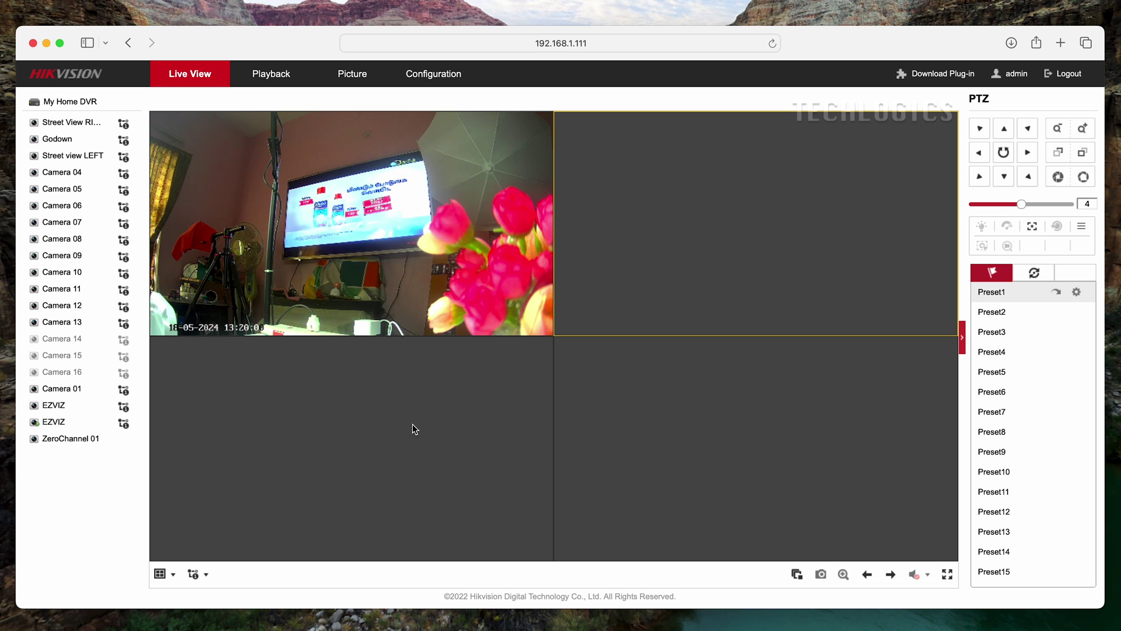
pyautogui.click(39, 123)
# - Fill the bottom-left tile with Camera 04 and the bottom-right tile with Camera 05
pyautogui.click(313, 381)
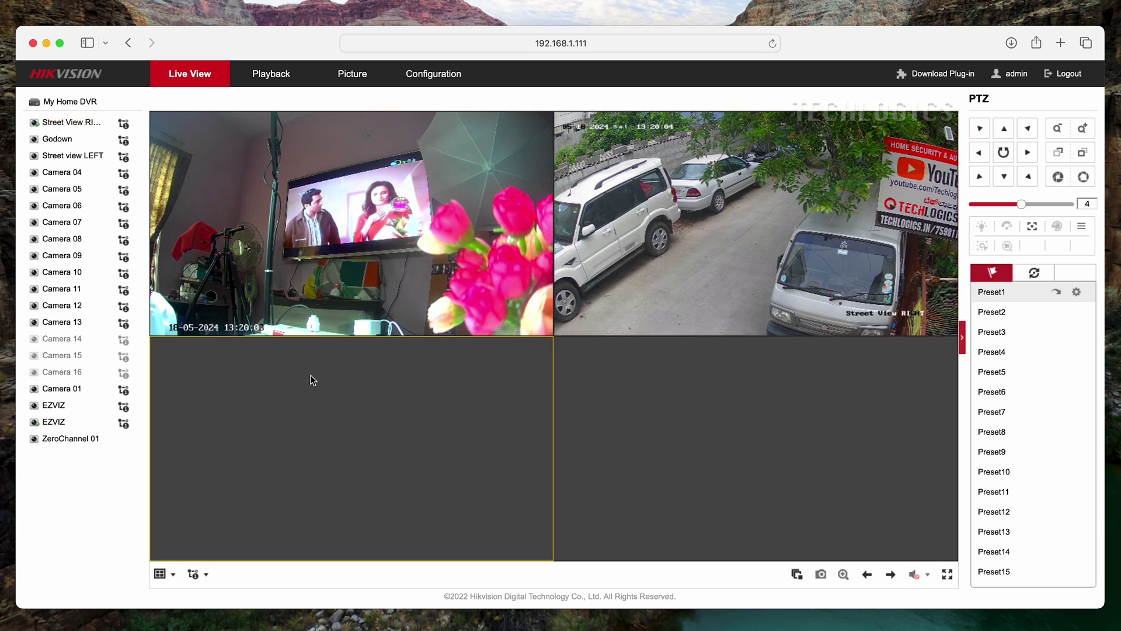
pyautogui.click(35, 156)
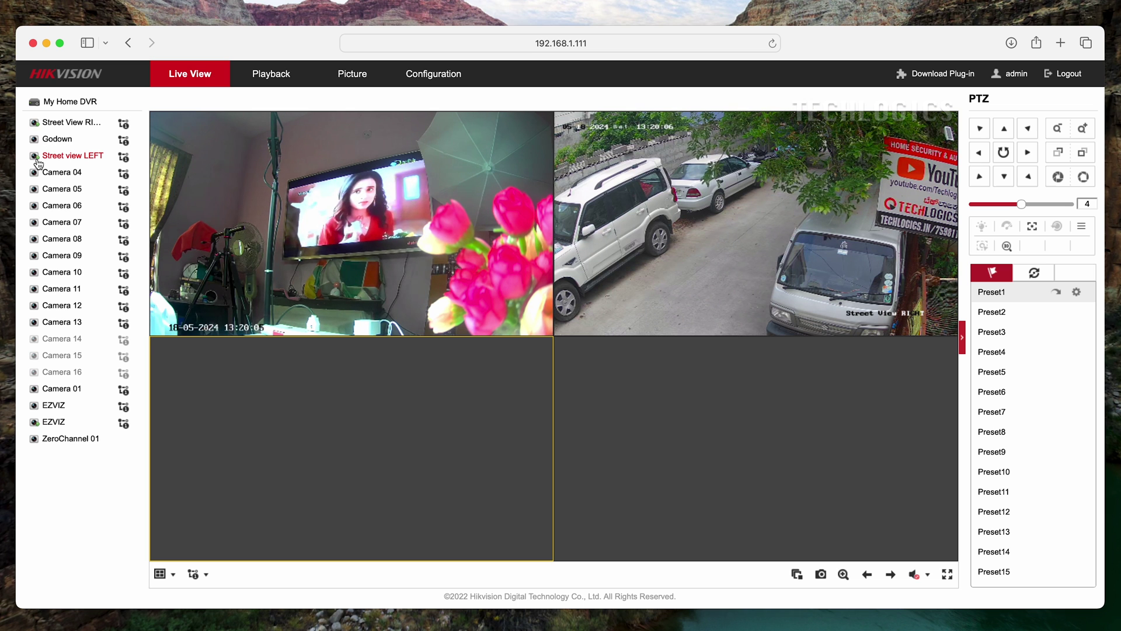
pyautogui.click(34, 173)
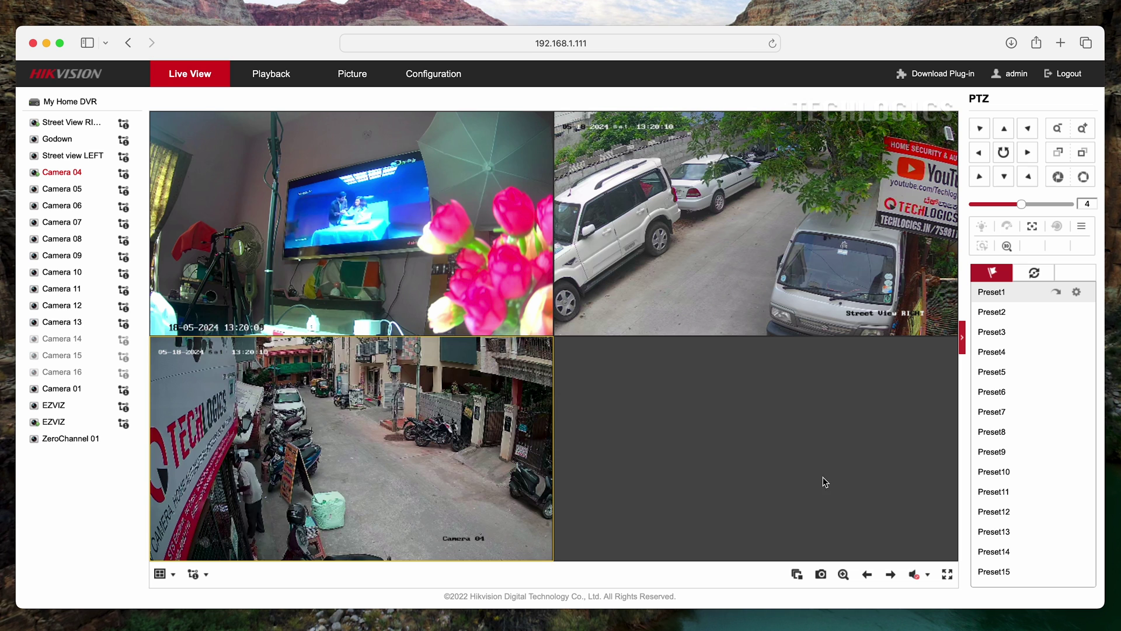
pyautogui.click(819, 477)
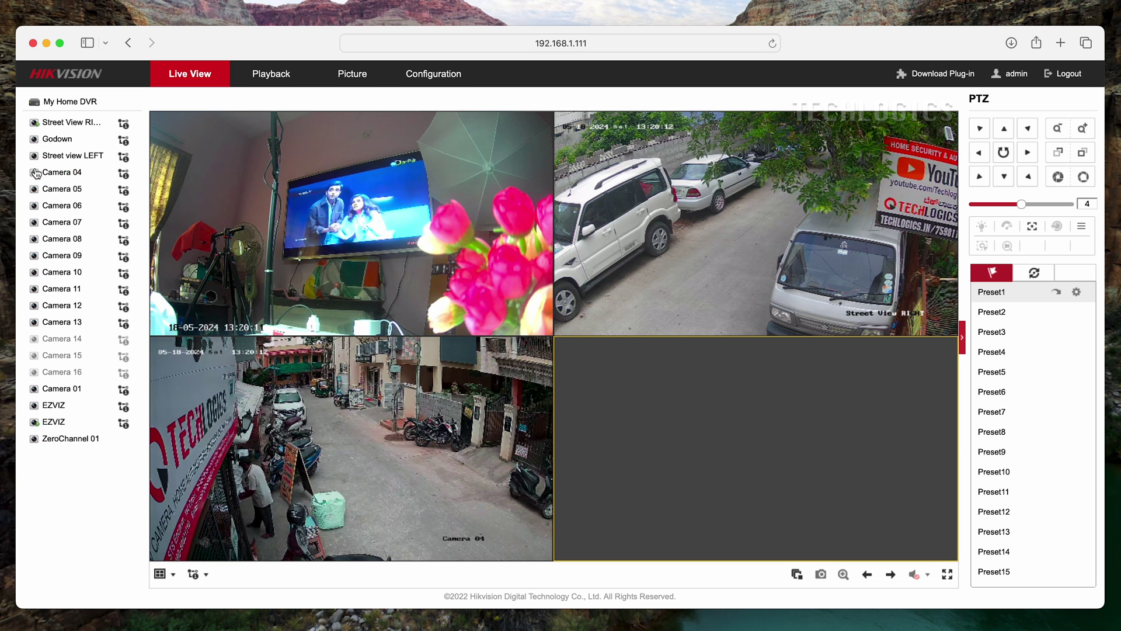
pyautogui.click(35, 190)
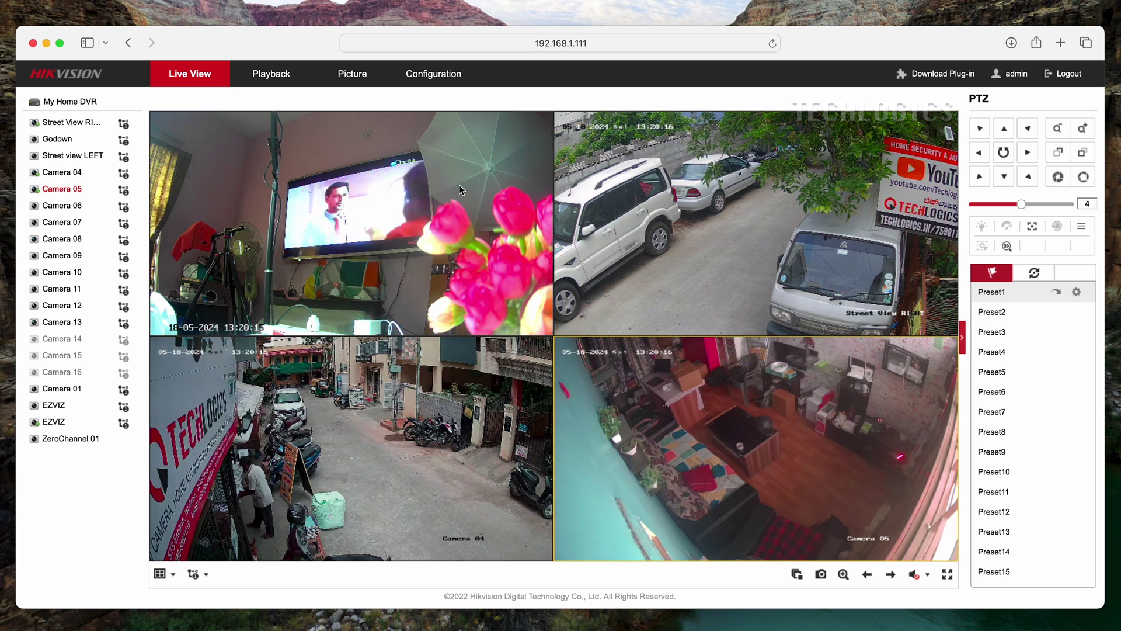
# - Toggle the top-left EZVIZ feed to full screen and back to the grid
pyautogui.click(408, 213)
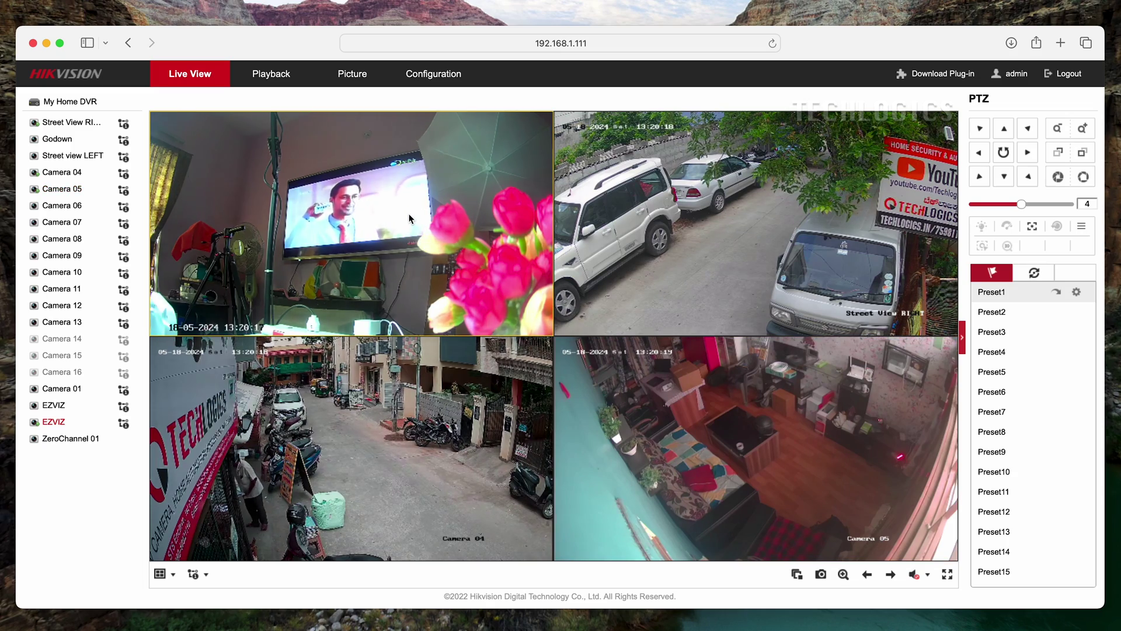
pyautogui.doubleClick(408, 213)
pyautogui.doubleClick(409, 214)
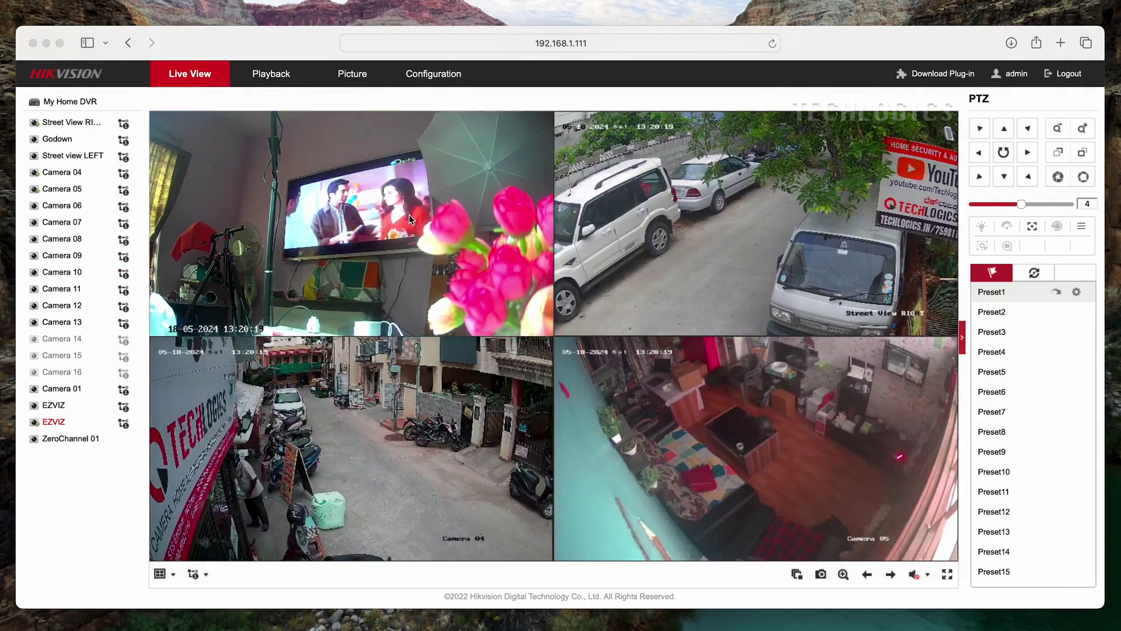